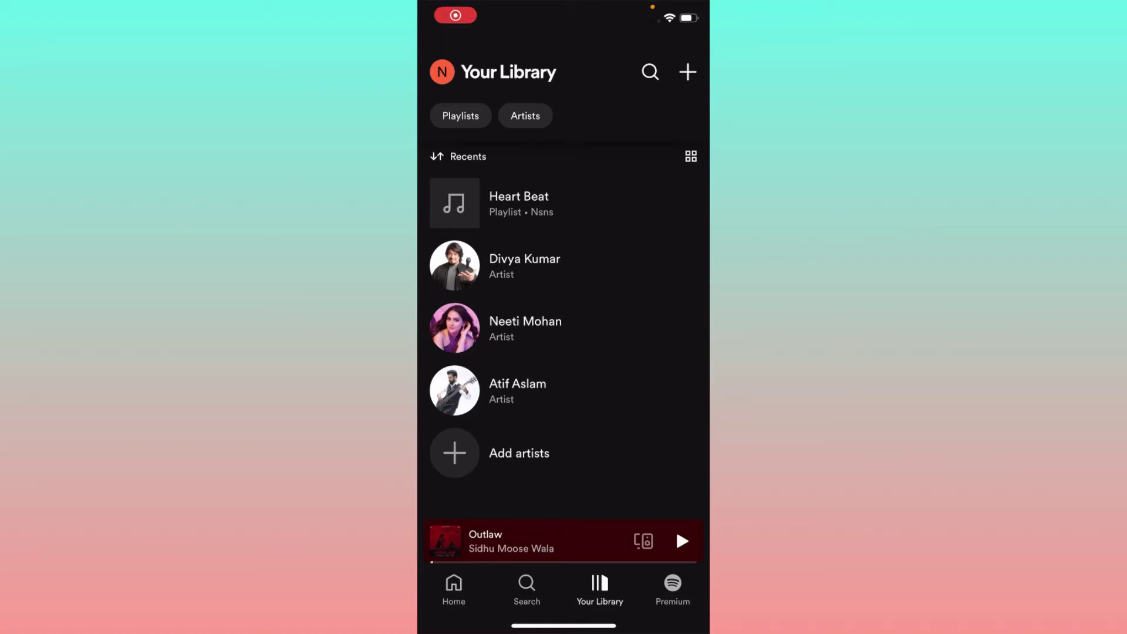
scroll(564, 308, "down", 2)
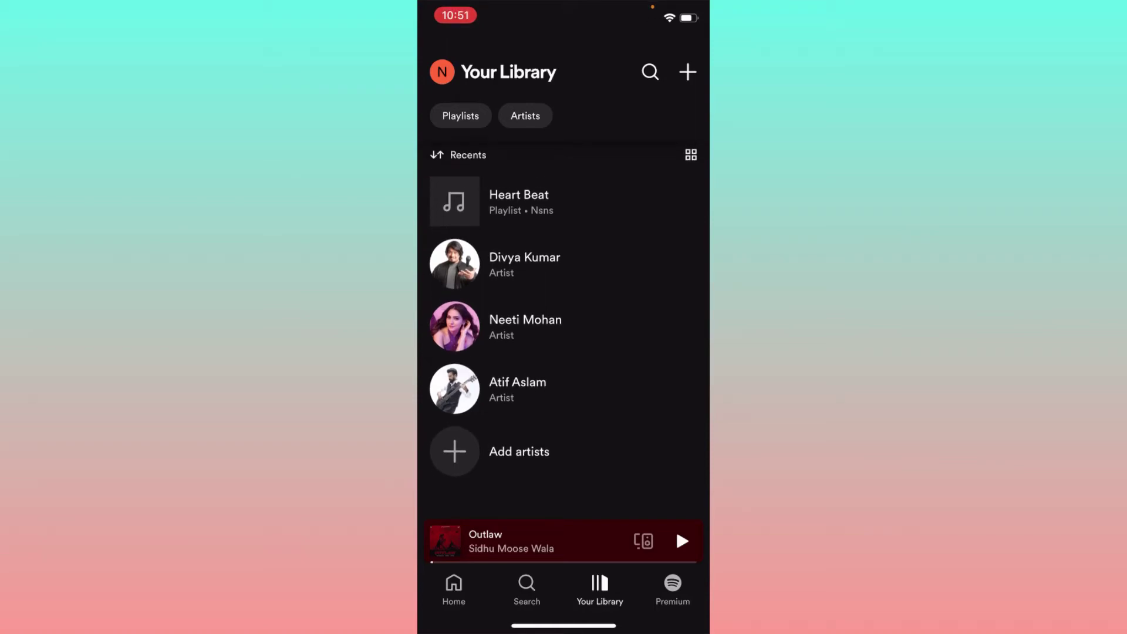
scroll(564, 308, "up", 1)
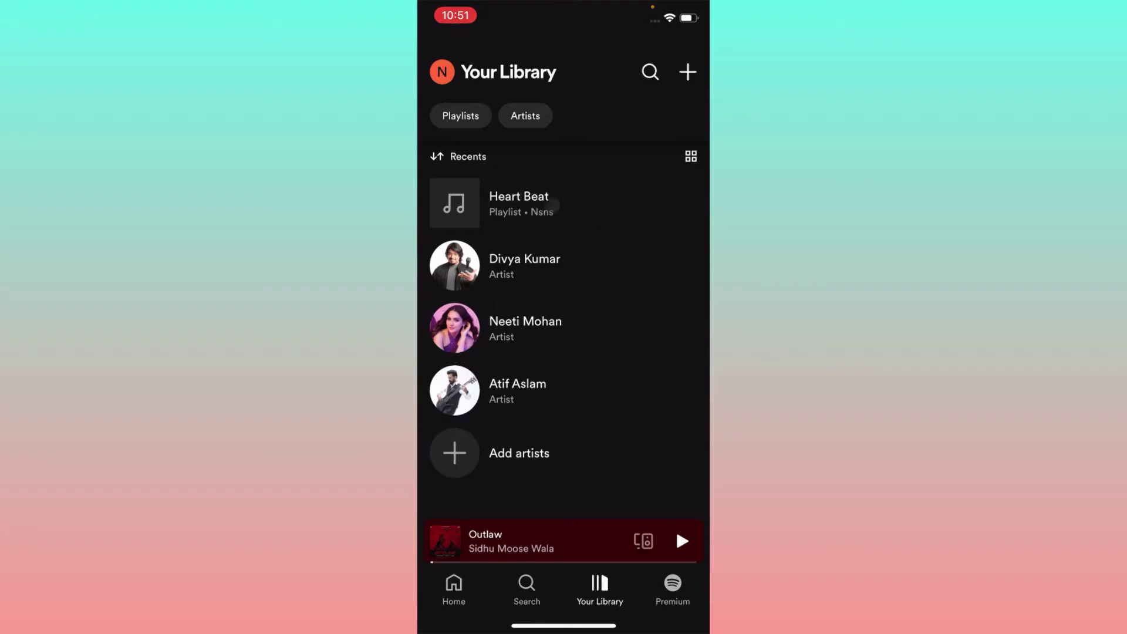
Open the empty Heart Beat playlist from Your Library.
left_click(540, 201)
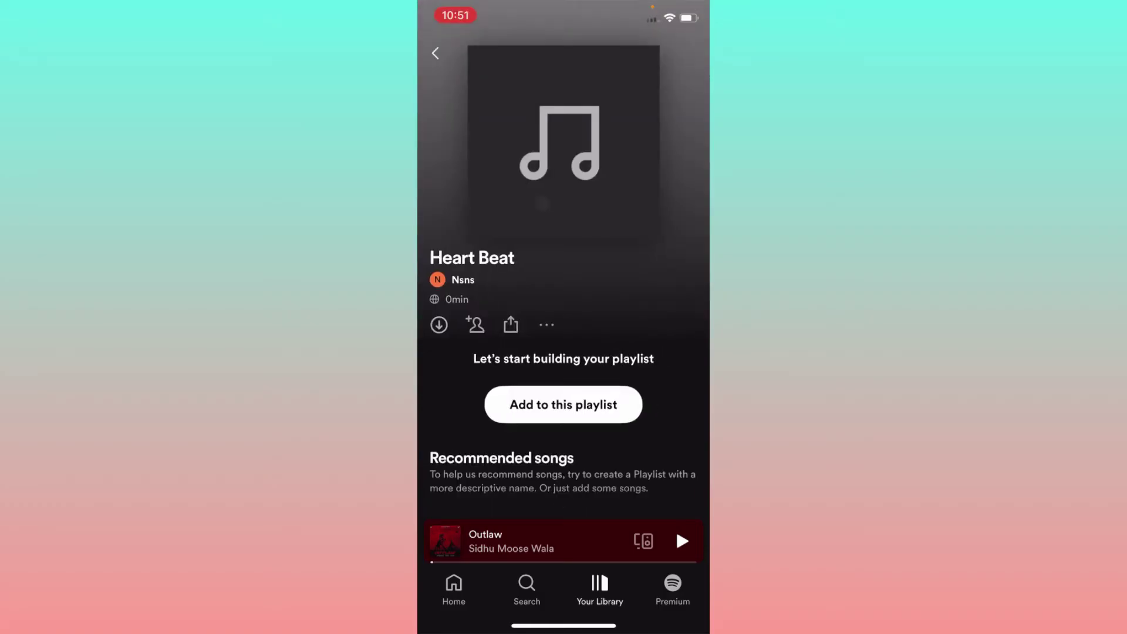
scroll(563, 353, "down", 1)
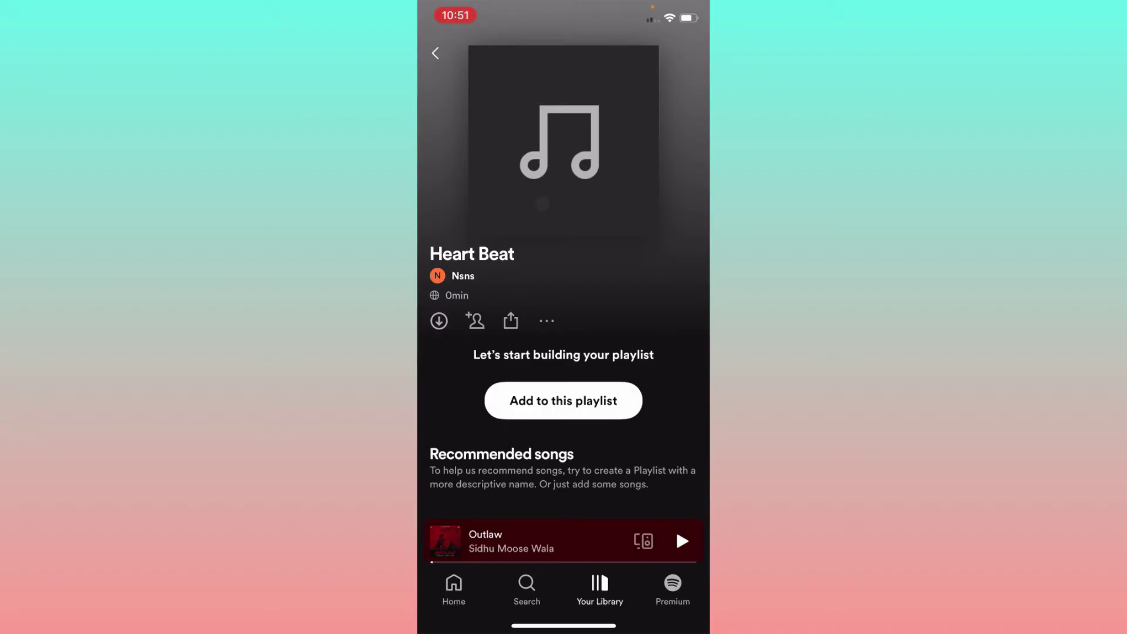
Leave Spotify and check the Wi-Fi connection details in Settings.
left_click_drag(564, 627, 564, 352)
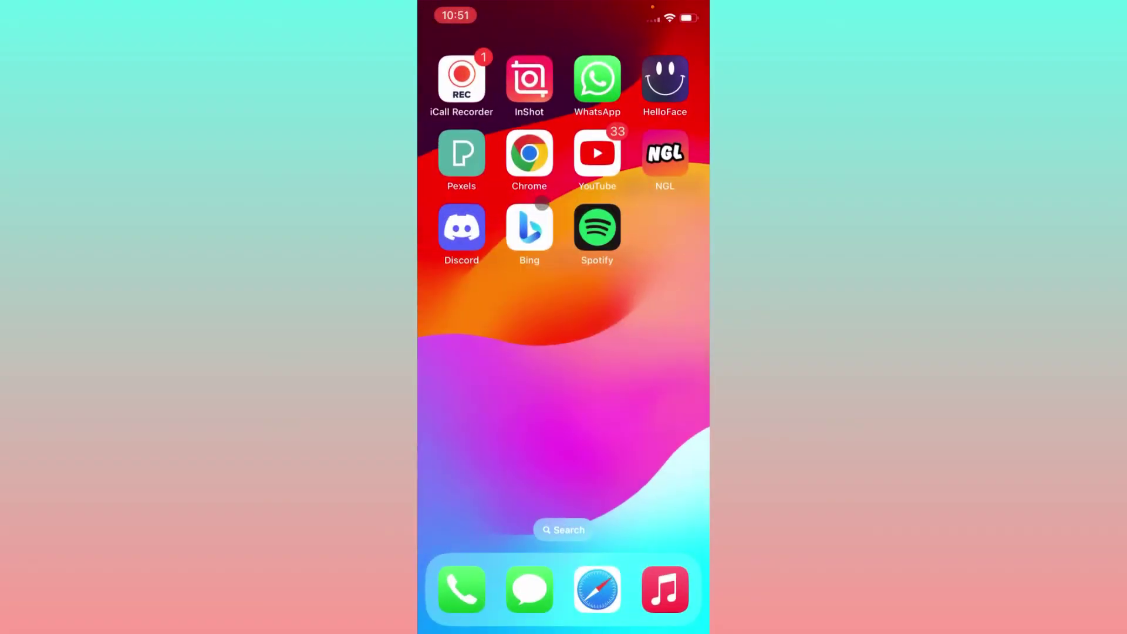
left_click_drag(500, 332, 651, 336)
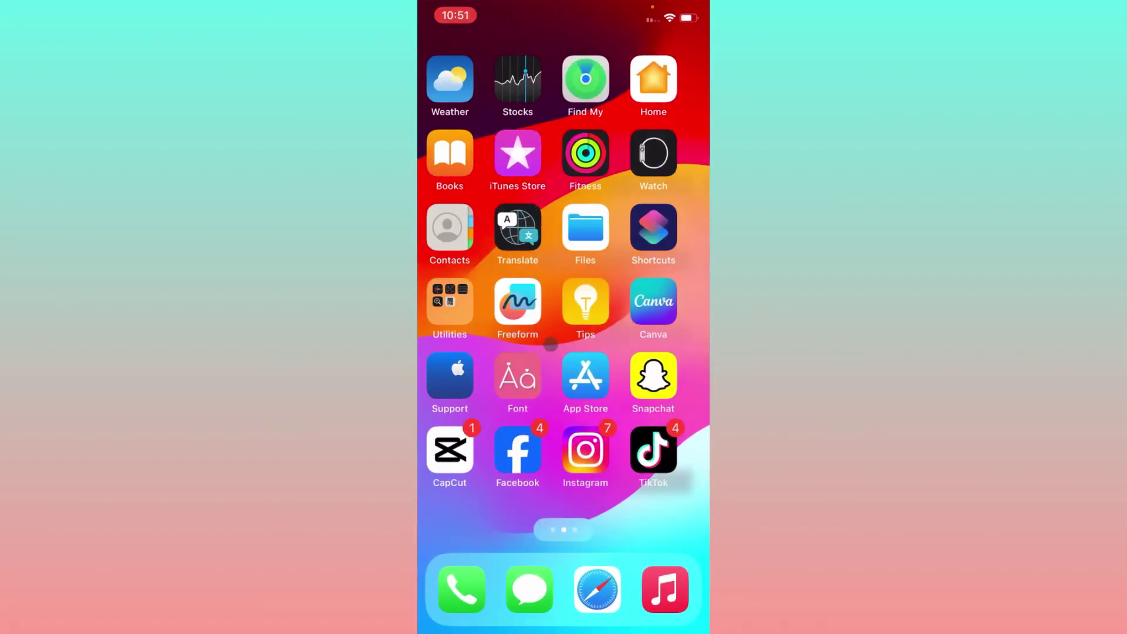
left_click_drag(480, 352, 652, 357)
left_click(461, 376)
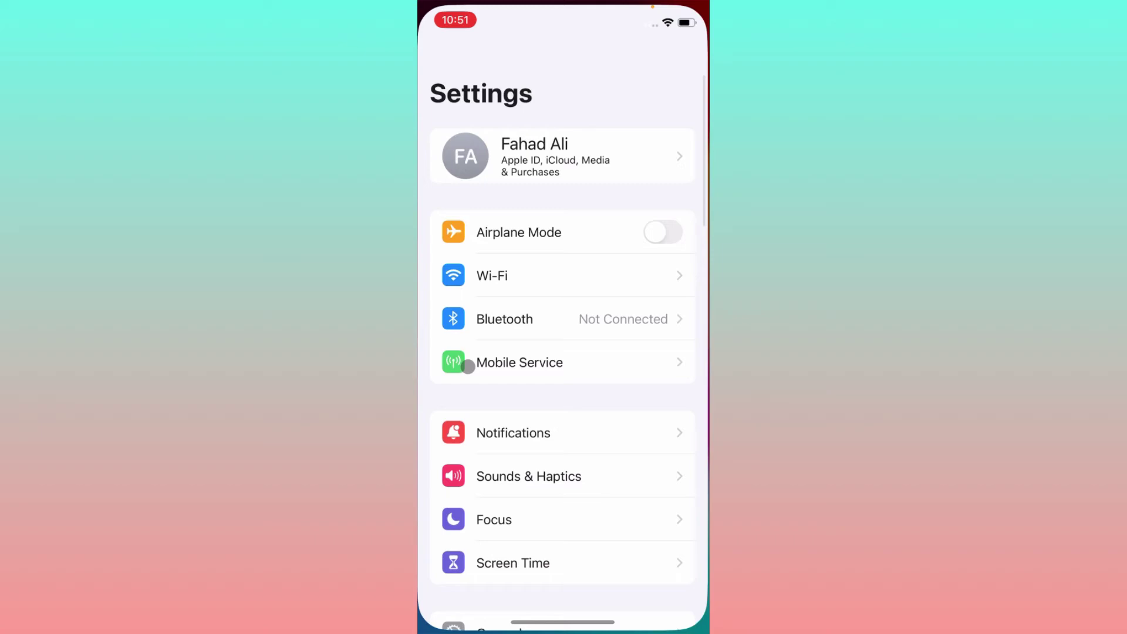
left_click(510, 270)
left_click_drag(423, 317, 670, 317)
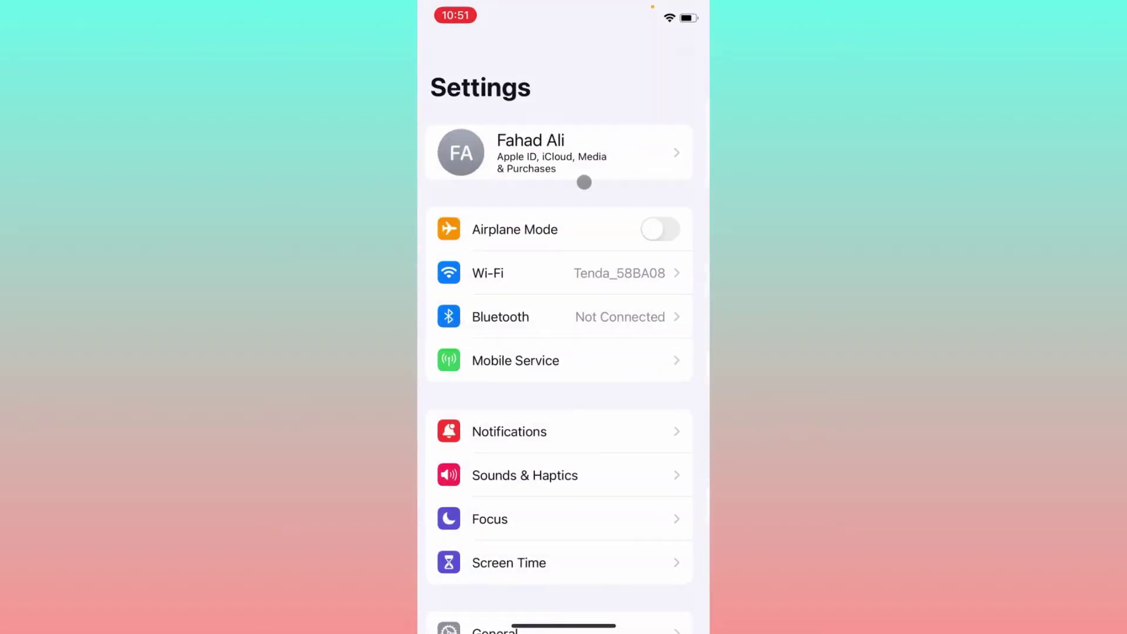
scroll(584, 182, "up", 2)
Close Settings from the app switcher and page to the home screen with App Store.
left_click_drag(564, 625, 564, 352)
left_click_drag(584, 182, 584, 26)
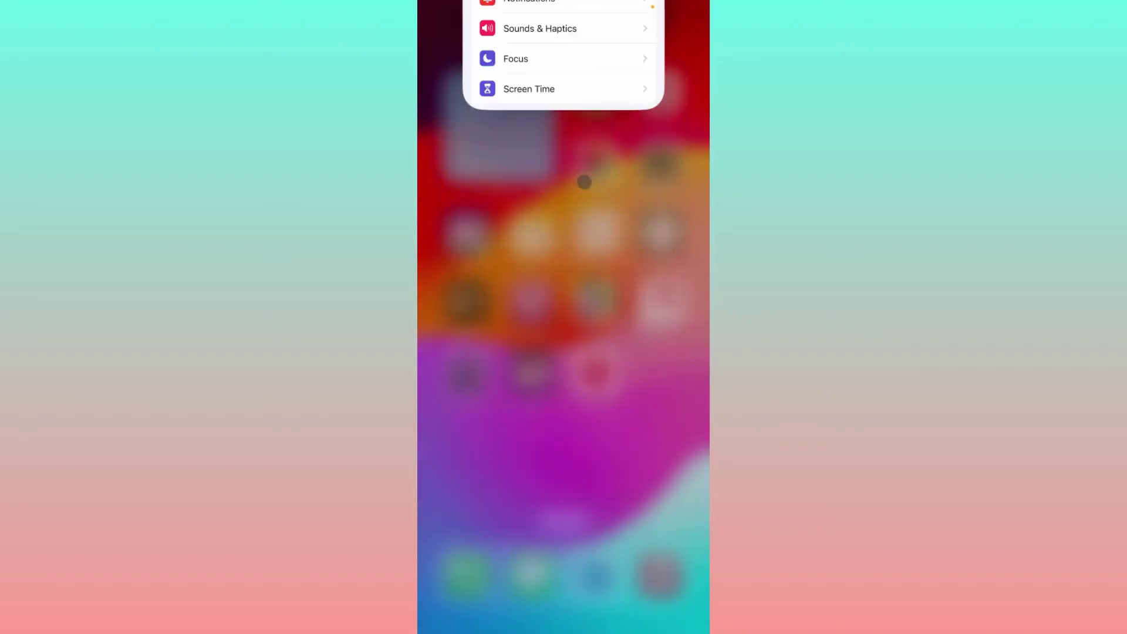
left_click_drag(670, 369, 519, 386)
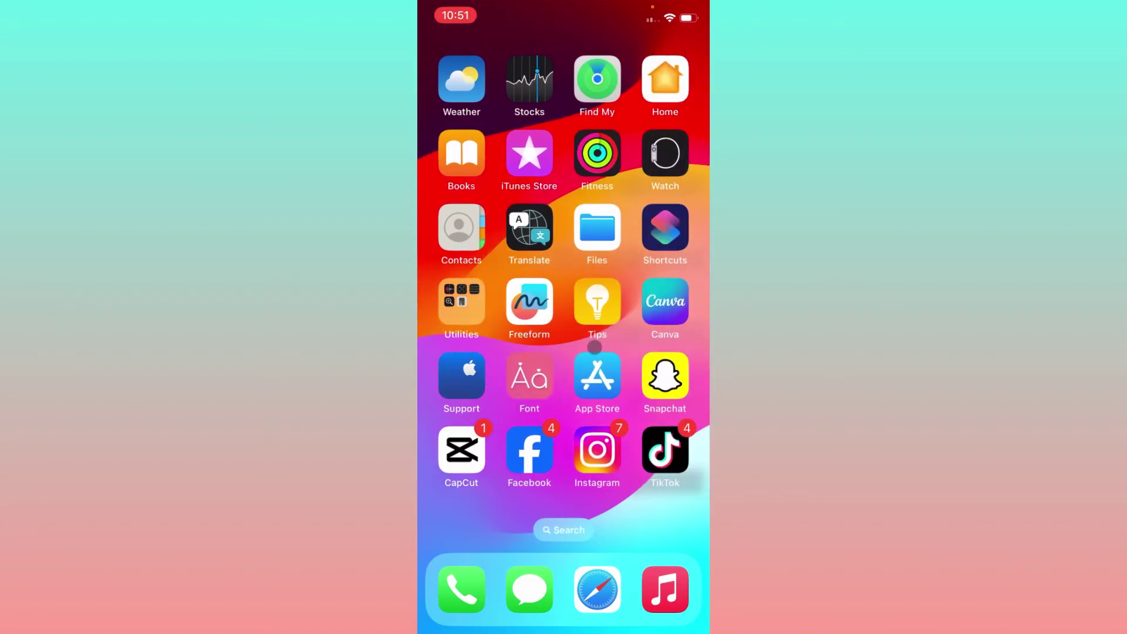
mouse_move(596, 347)
left_mouse_down()
mouse_move(528, 361)
mouse_move(623, 364)
left_mouse_up()
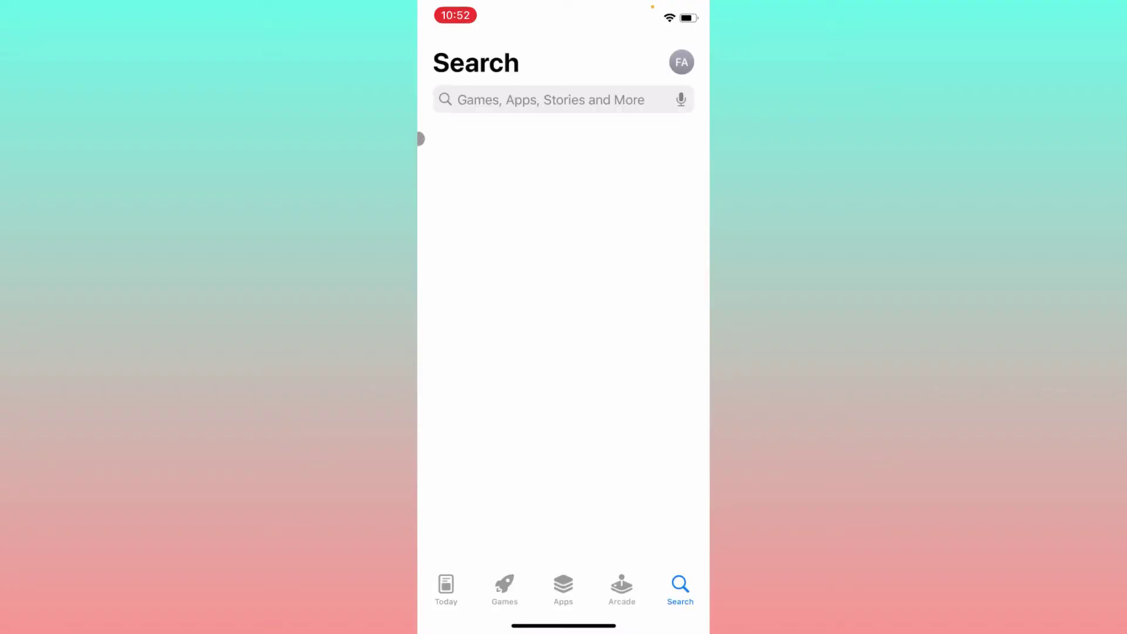
Search the App Store for 'spotify' and open the Spotify - Music and Podcasts page.
left_click(516, 99)
type("s")
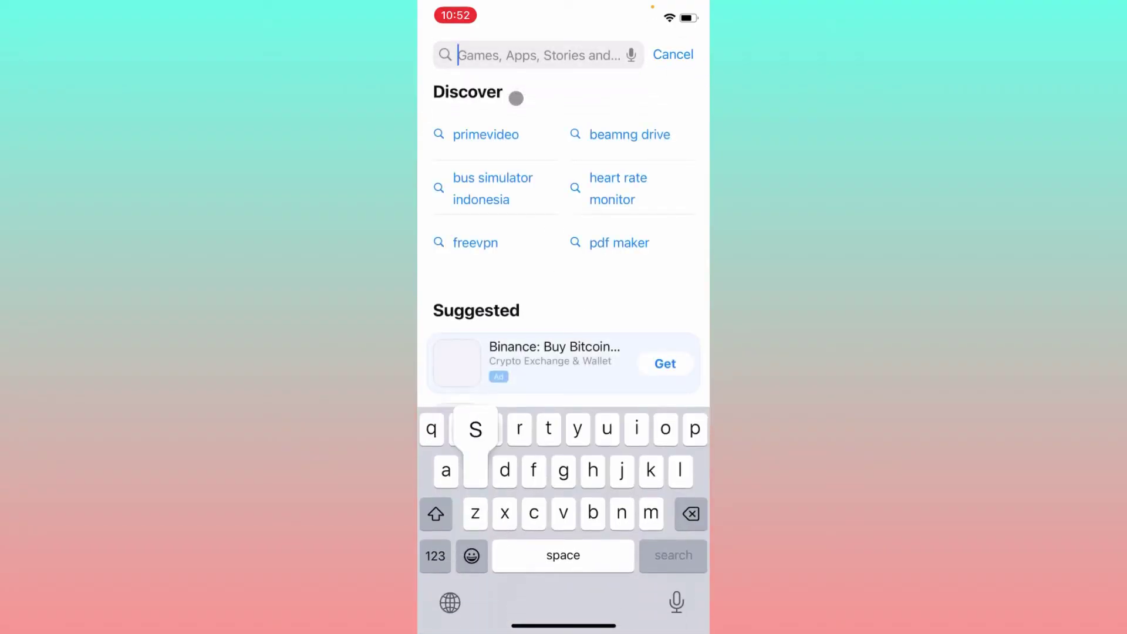
type("potify")
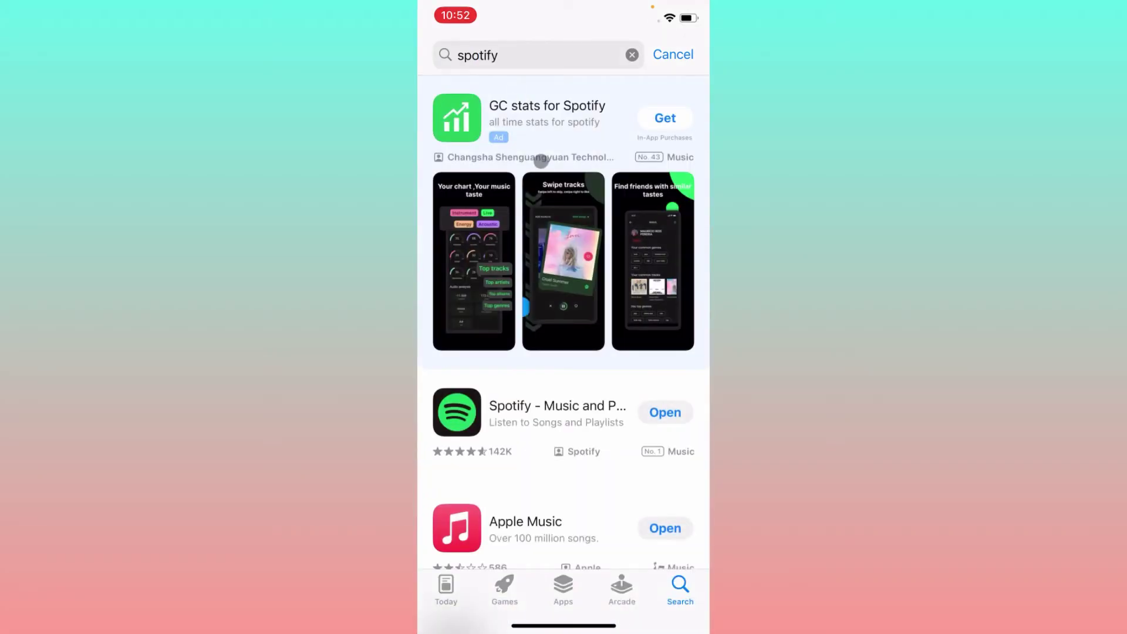
left_click(534, 409)
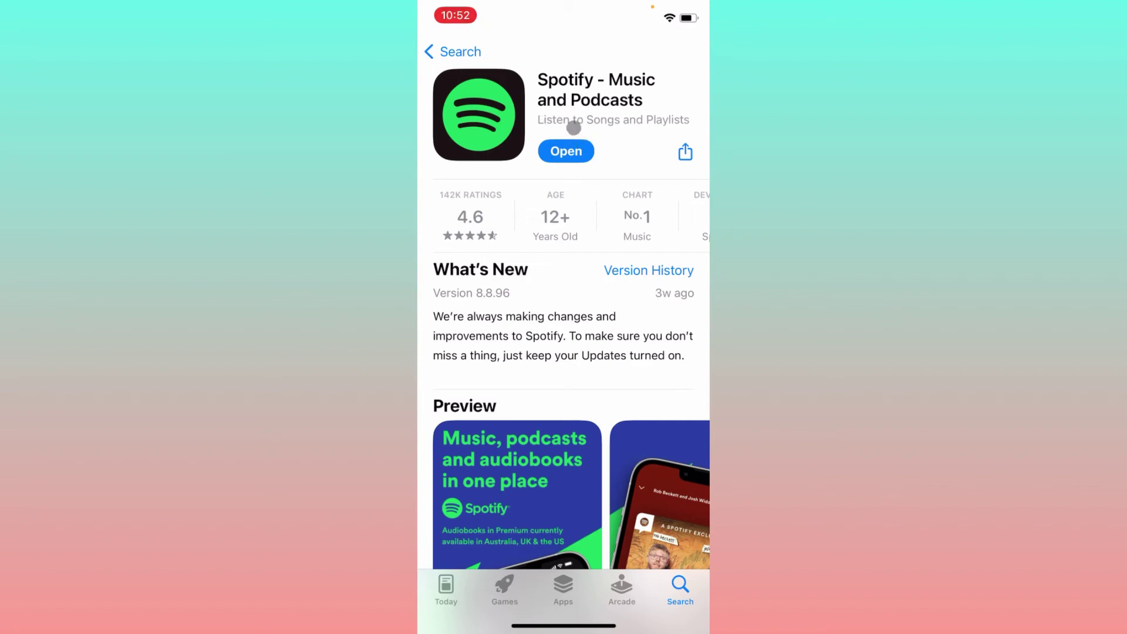
Return to the home screen's first page and open General in Settings.
key("super+h")
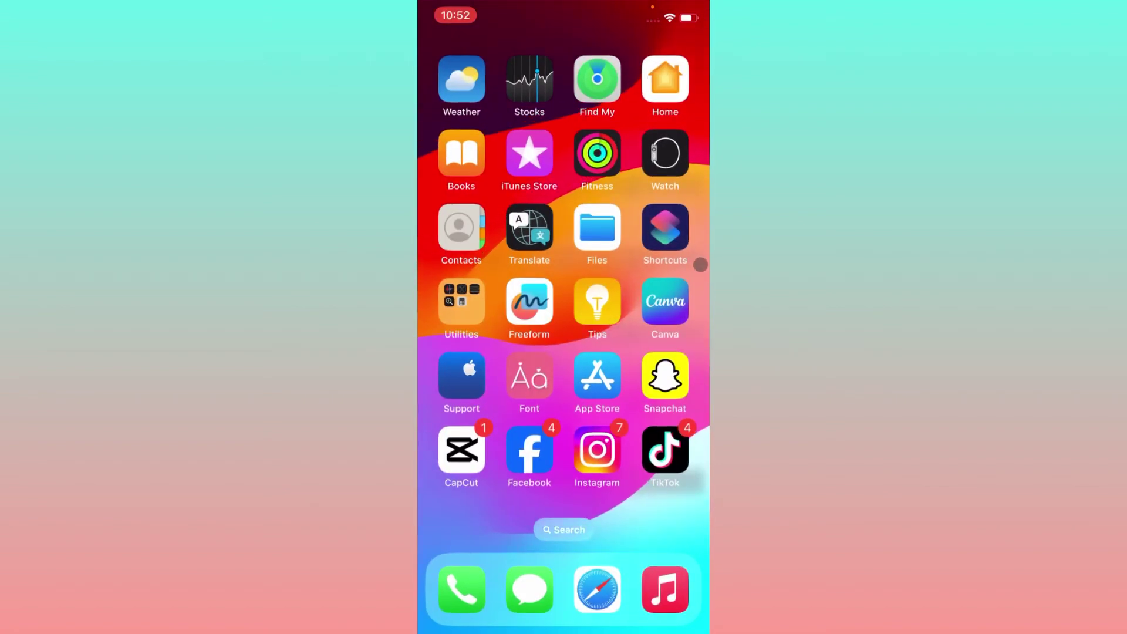
mouse_move(665, 277)
left_mouse_down()
mouse_move(564, 300)
mouse_move(652, 307)
left_mouse_up()
left_click_drag(493, 370, 616, 370)
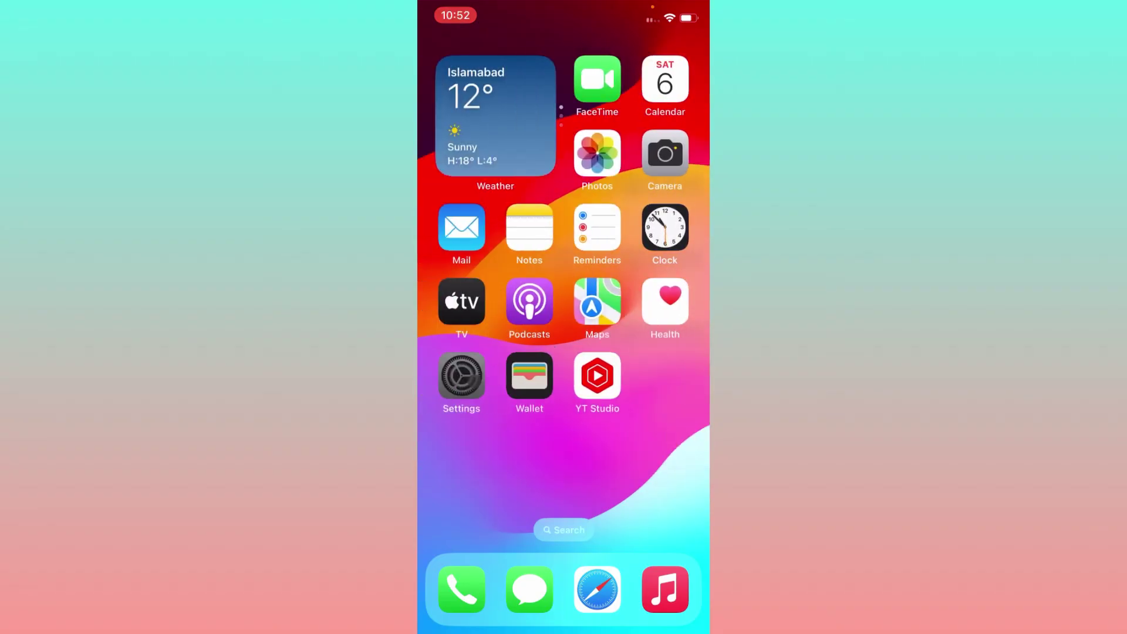
left_click(468, 377)
left_click_drag(520, 456, 537, 308)
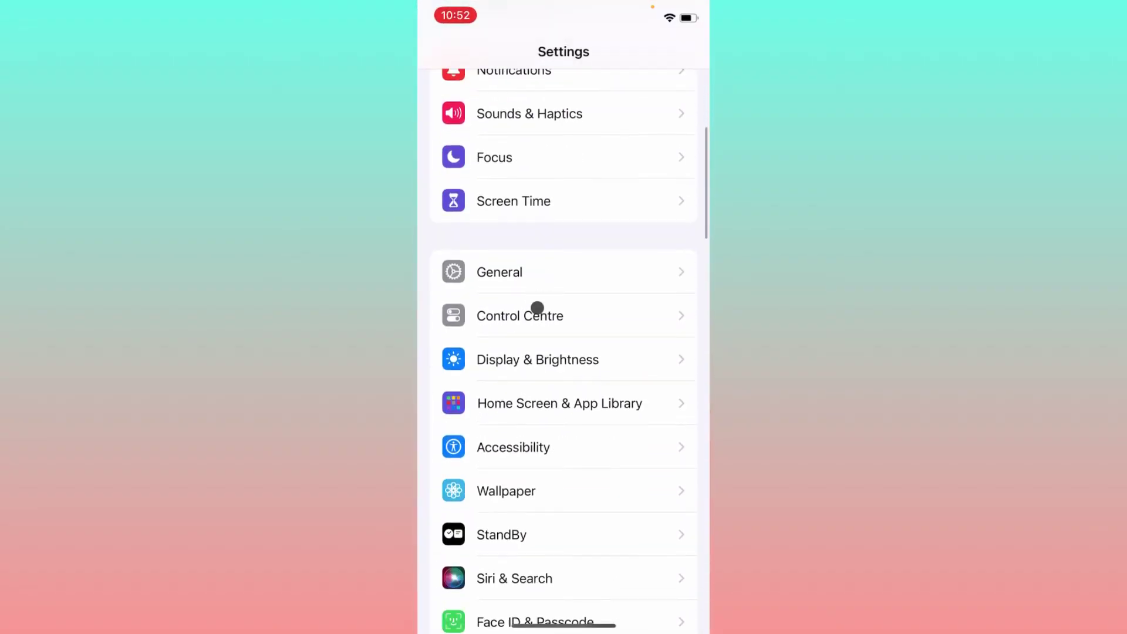
left_click(538, 276)
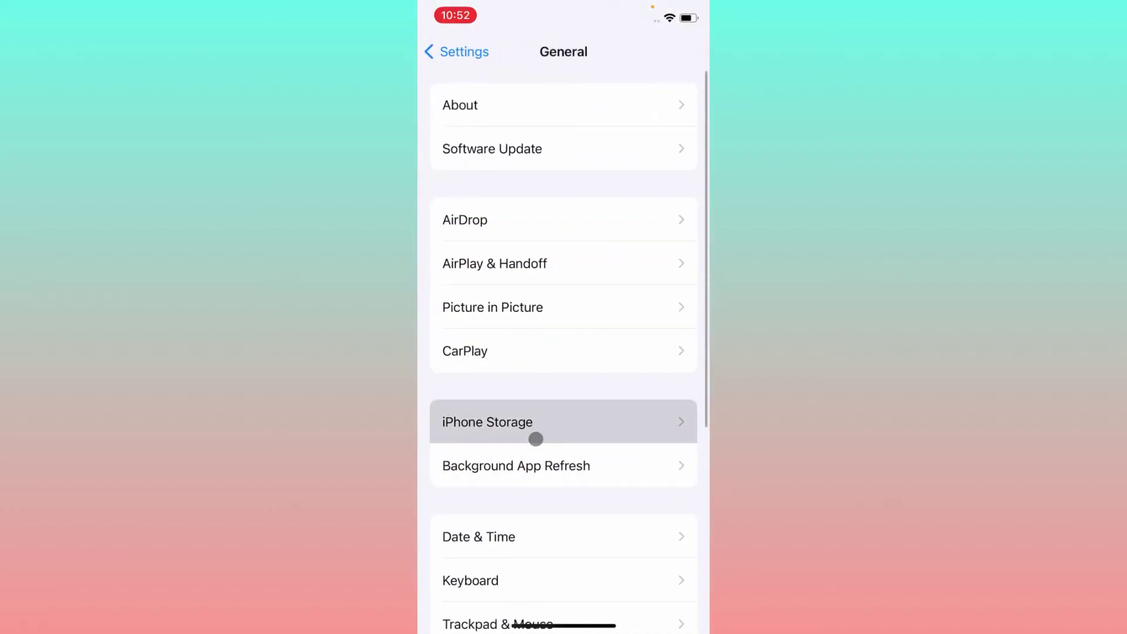
Open Spotify's details in iPhone Storage and respond to the Offload App confirmation.
left_click(536, 432)
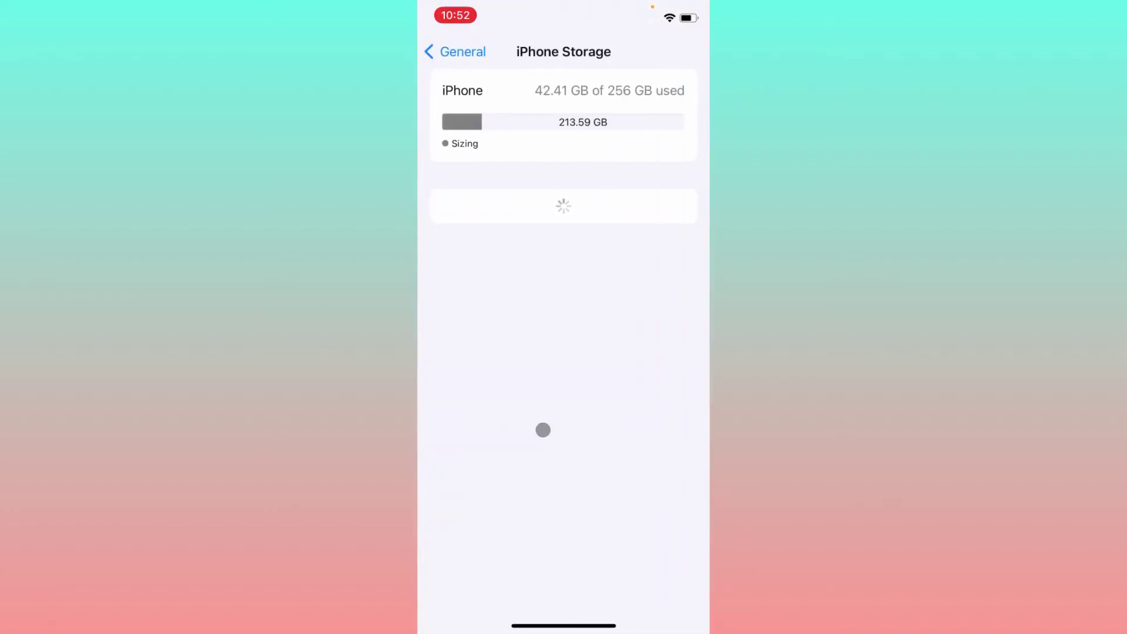
scroll(558, 456, "down", 5)
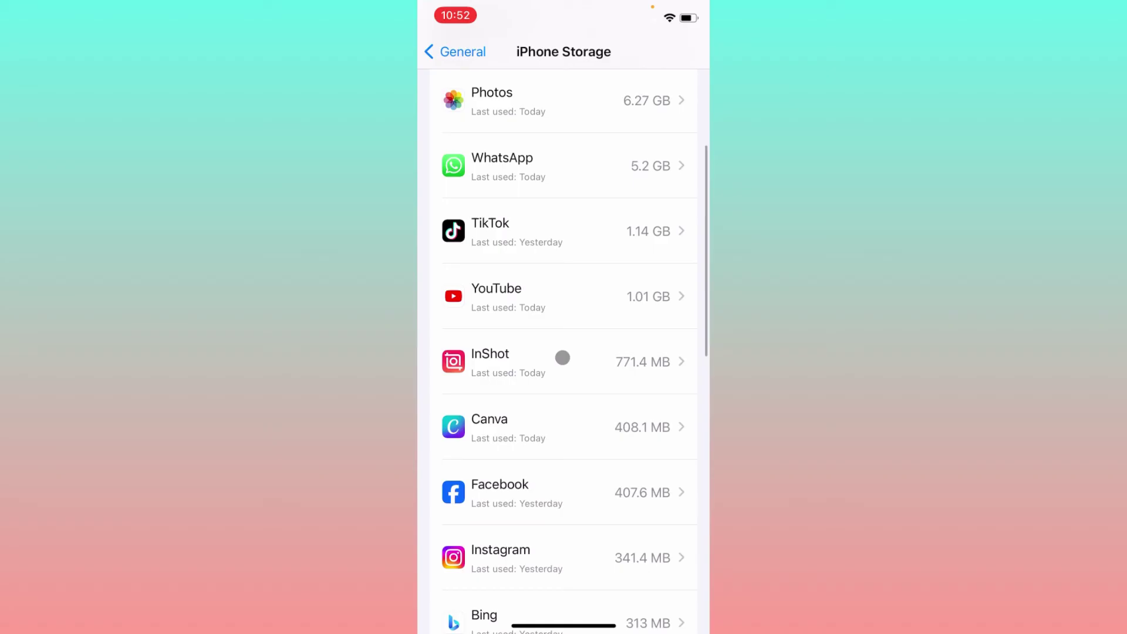
scroll(561, 358, "down", 10)
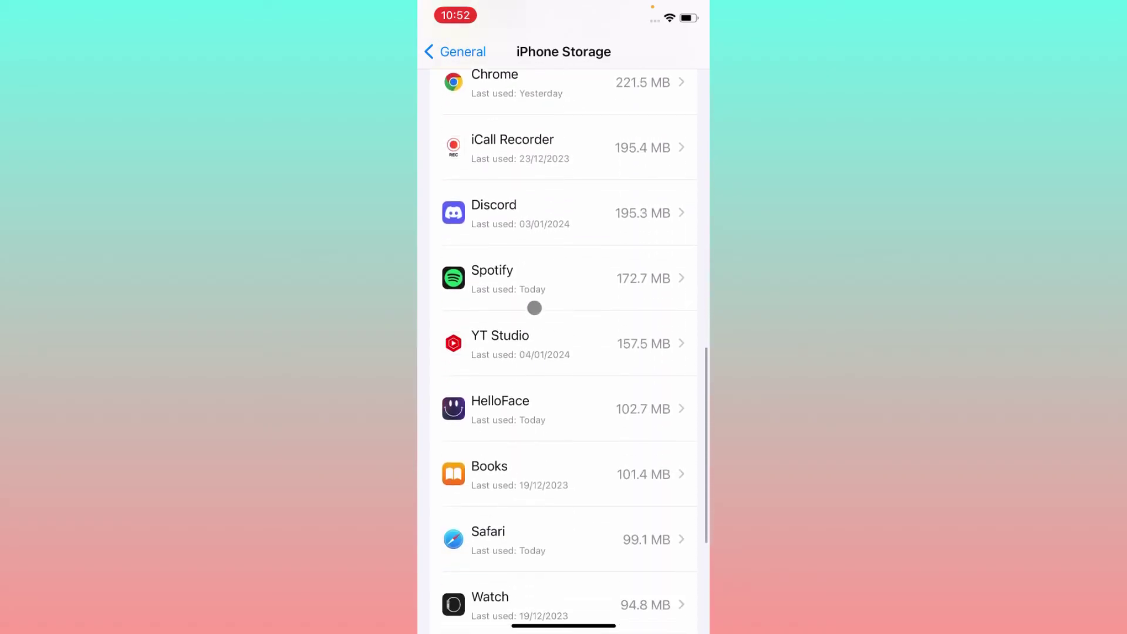
left_click(534, 307)
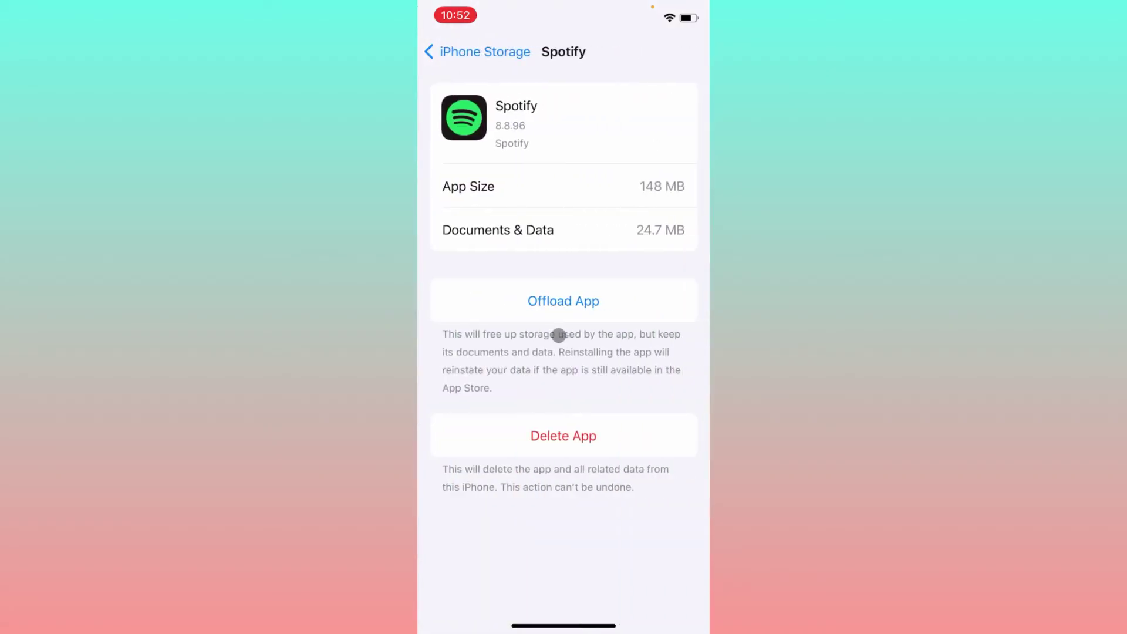
left_click(567, 310)
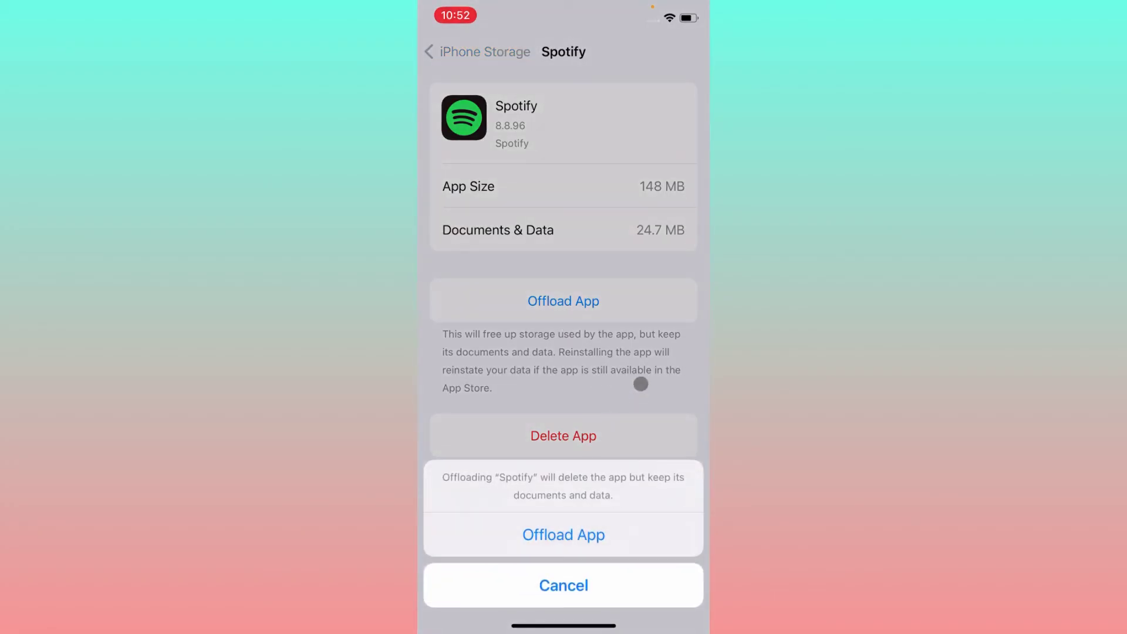
left_click(637, 384)
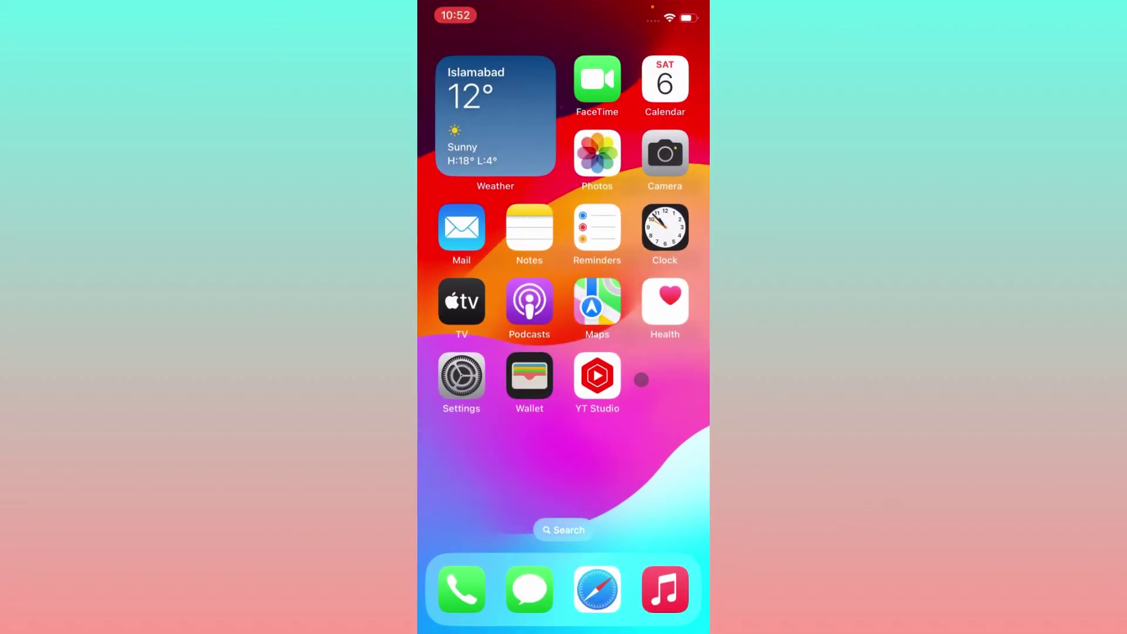
Page through the home screen and return to its first page.
left_click_drag(641, 379, 493, 379)
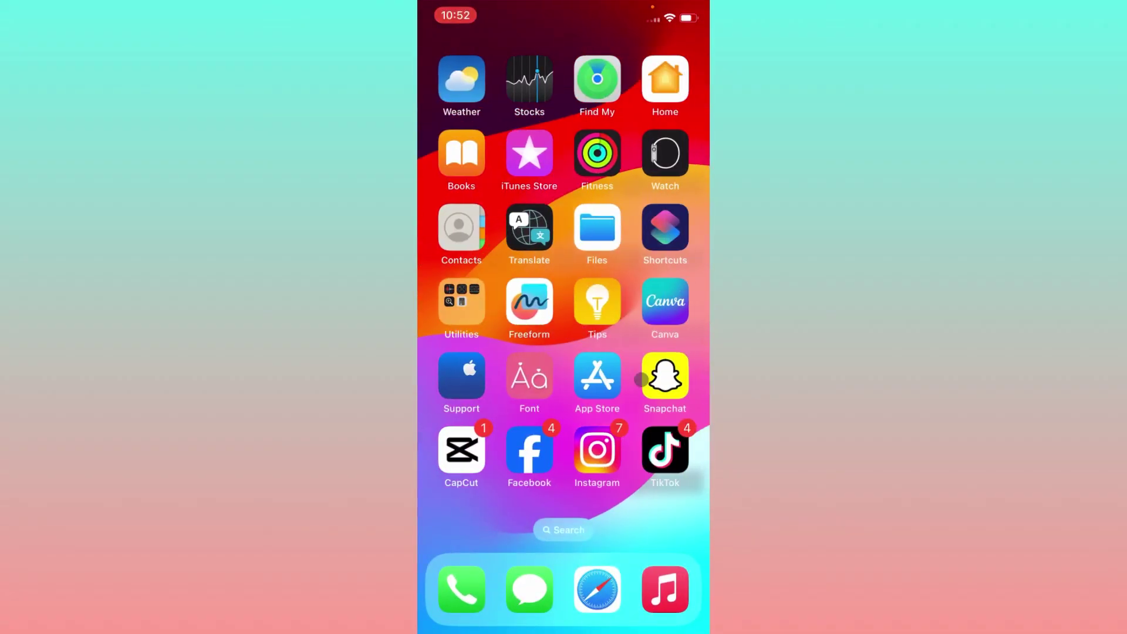
mouse_move(641, 379)
left_mouse_down()
mouse_move(494, 379)
mouse_move(641, 379)
left_mouse_up()
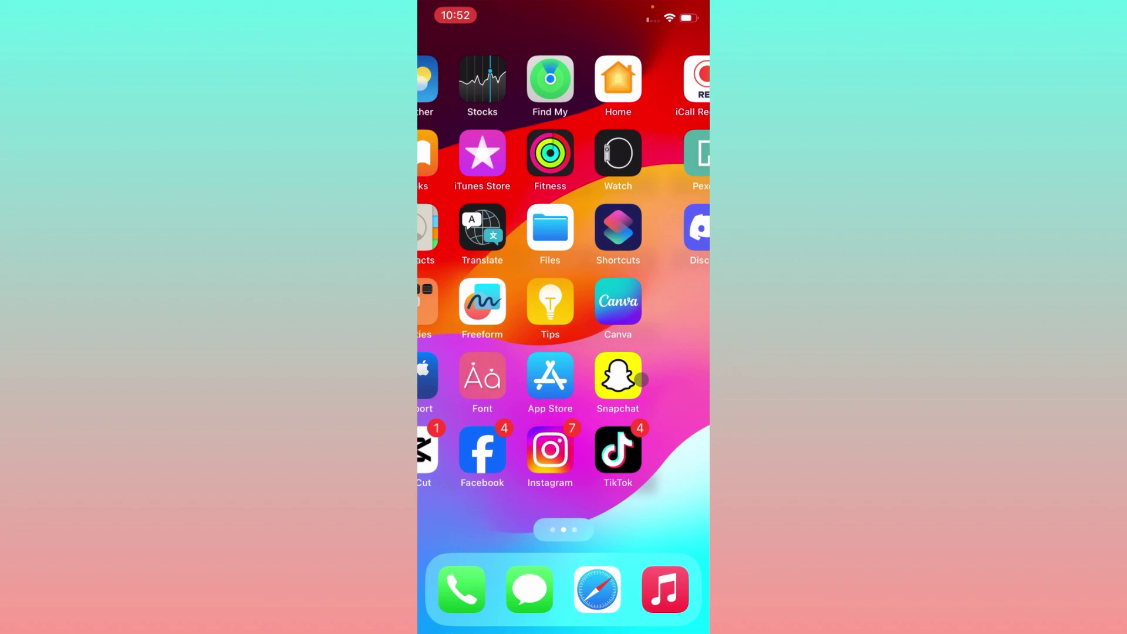
left_click_drag(493, 380, 641, 380)
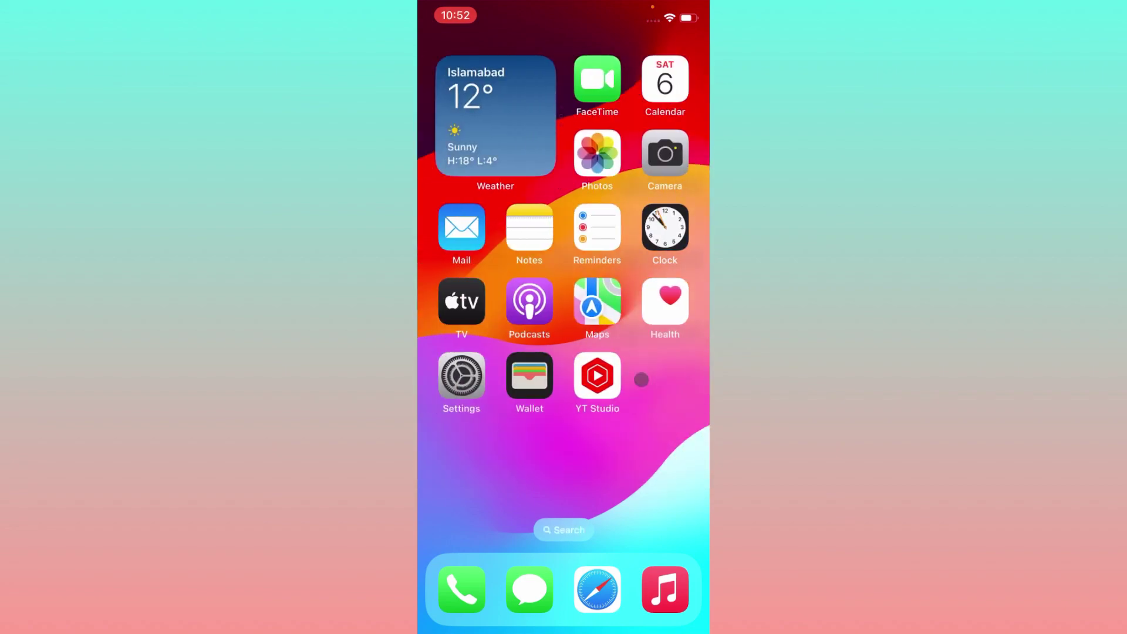